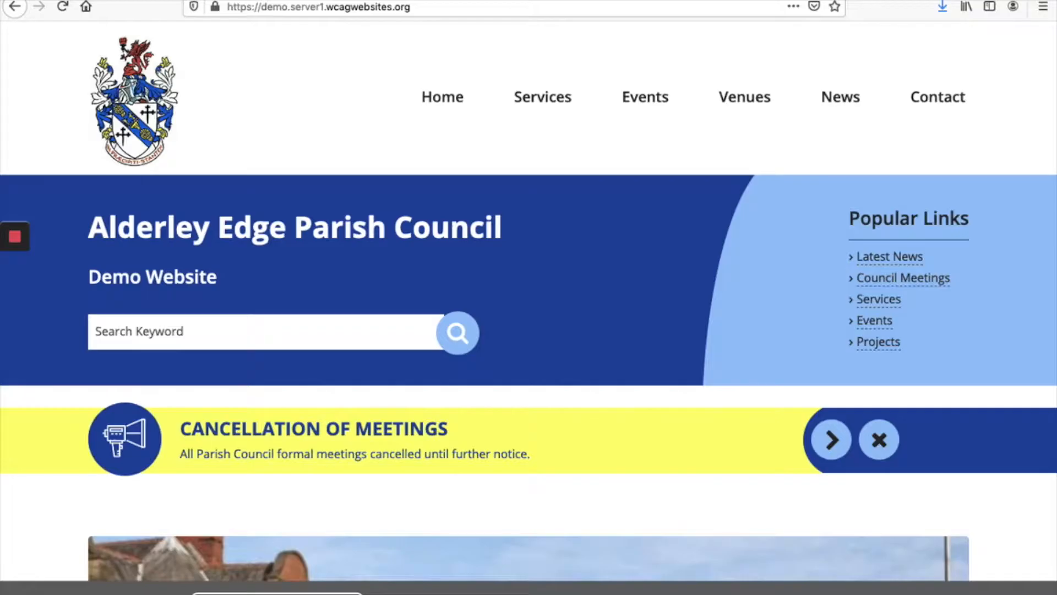
- Look through the demo council home page, and open the navigation menu on the Aubergine home page
{"action": "mouse_move", "coordinate": [455, 110]}
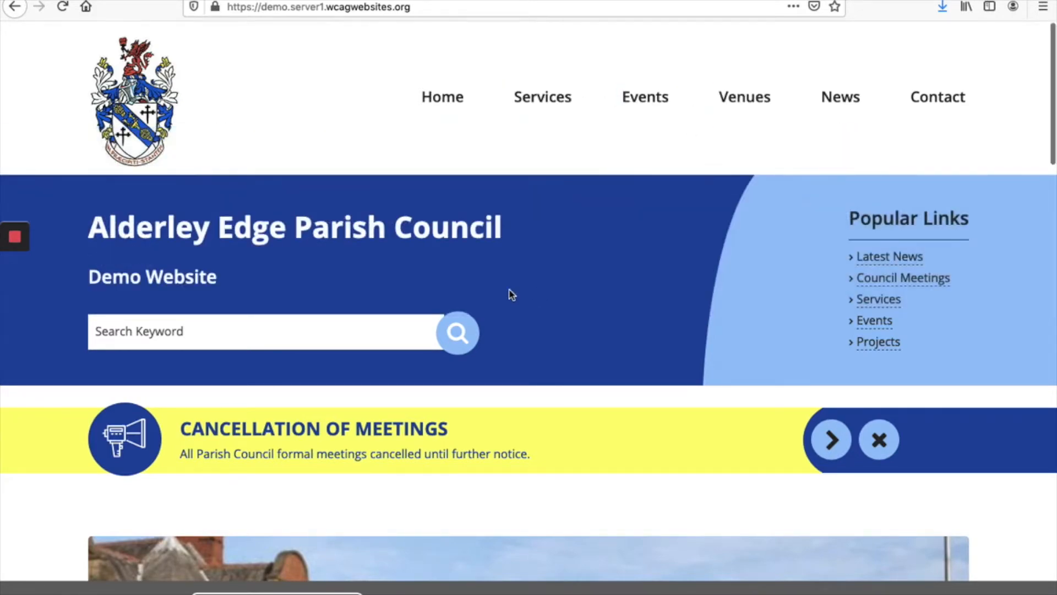
{"action": "scroll", "coordinate": [510, 295], "scroll_direction": "down", "scroll_amount": 15}
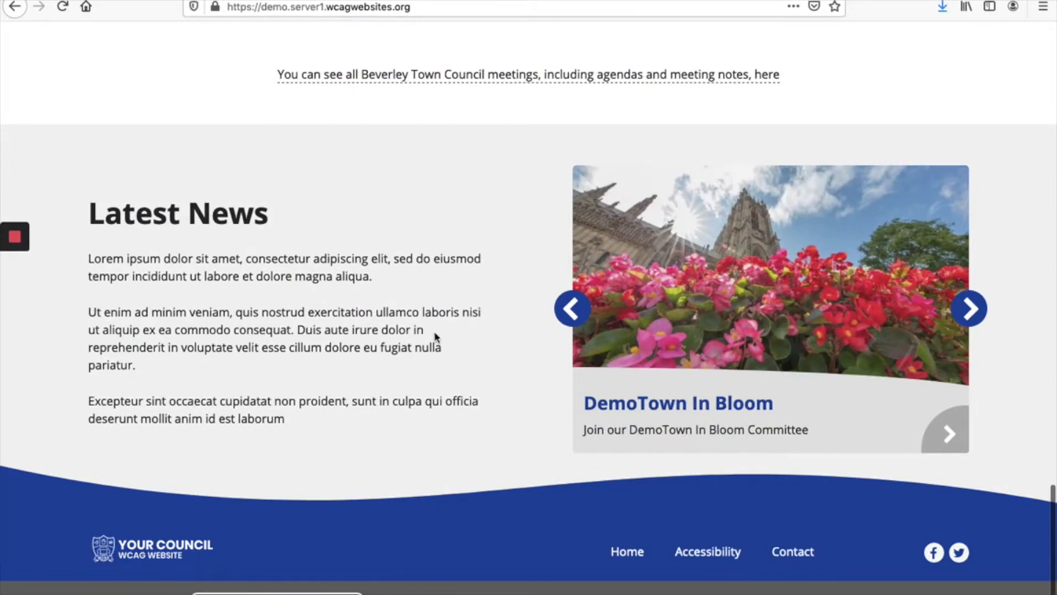
{"action": "left_click", "coordinate": [410, 1]}
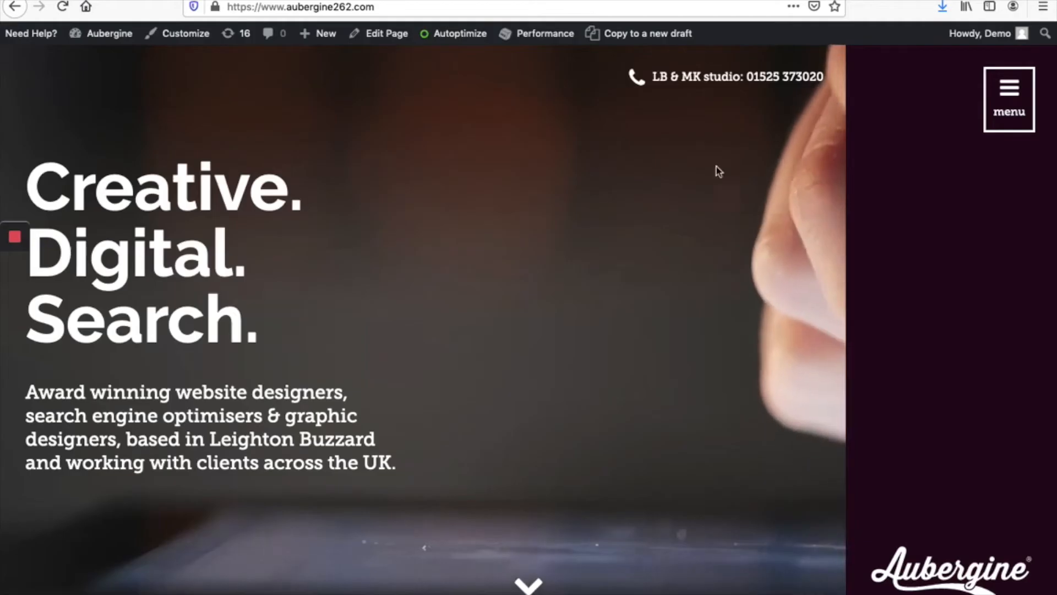
{"action": "left_click", "coordinate": [1009, 96]}
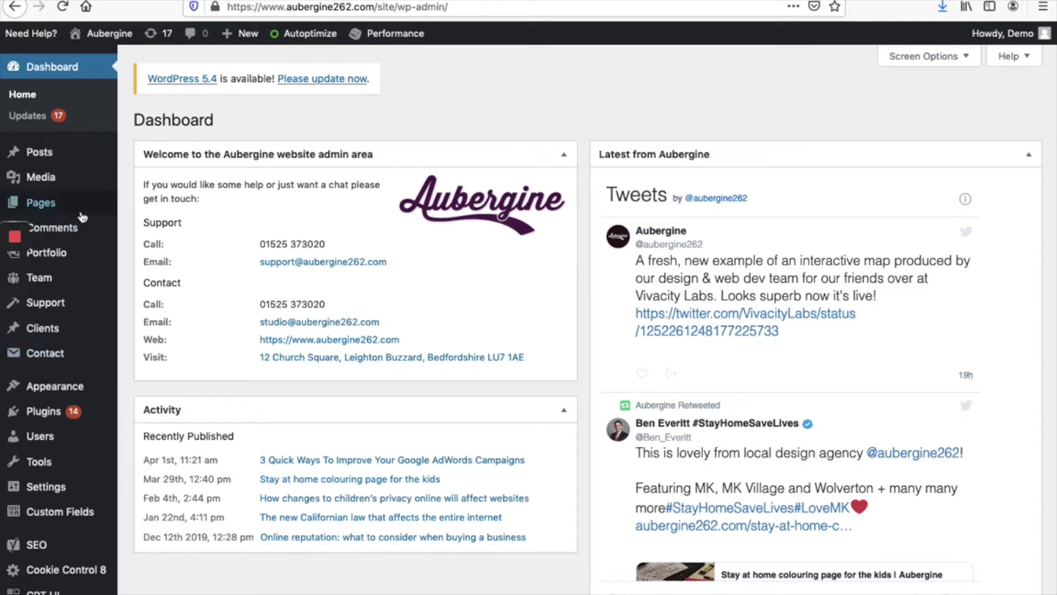
- Open the WordPress menu editor and view the list of menus available for editing
{"action": "mouse_move", "coordinate": [75, 390]}
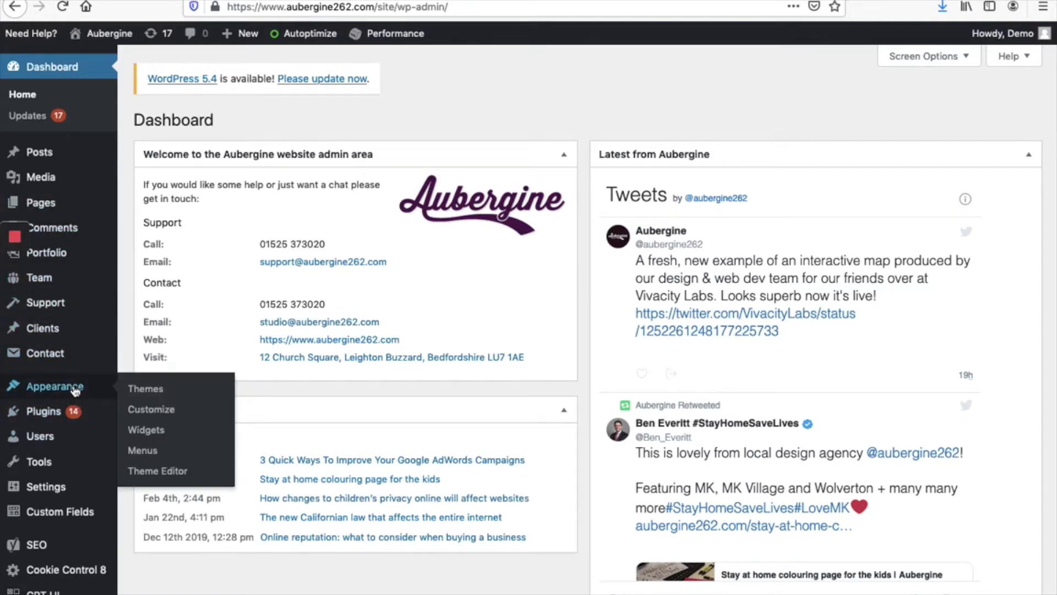
{"action": "left_click", "coordinate": [150, 452]}
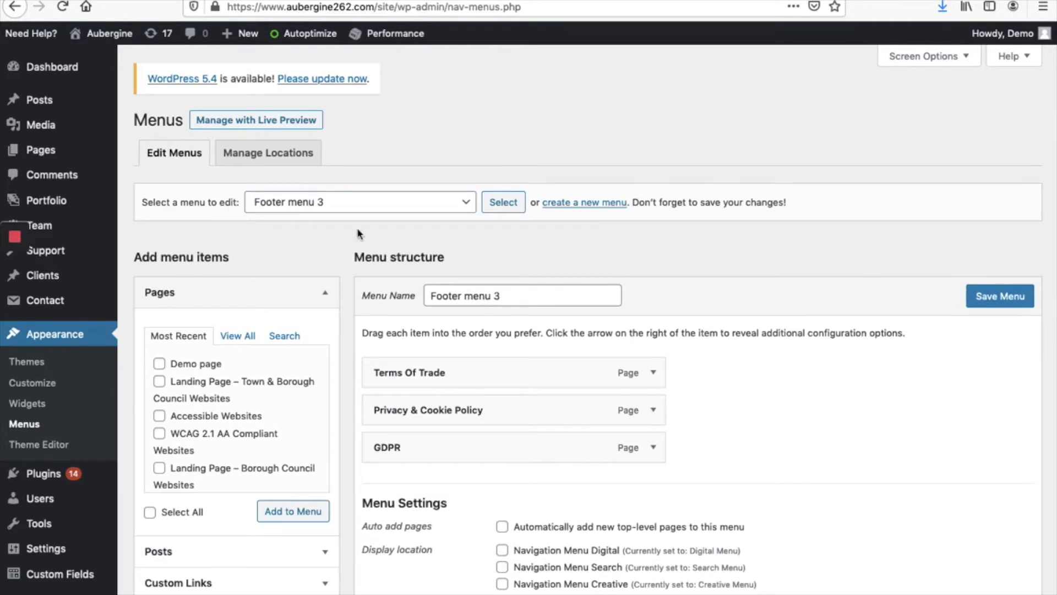
{"action": "left_click", "coordinate": [463, 202]}
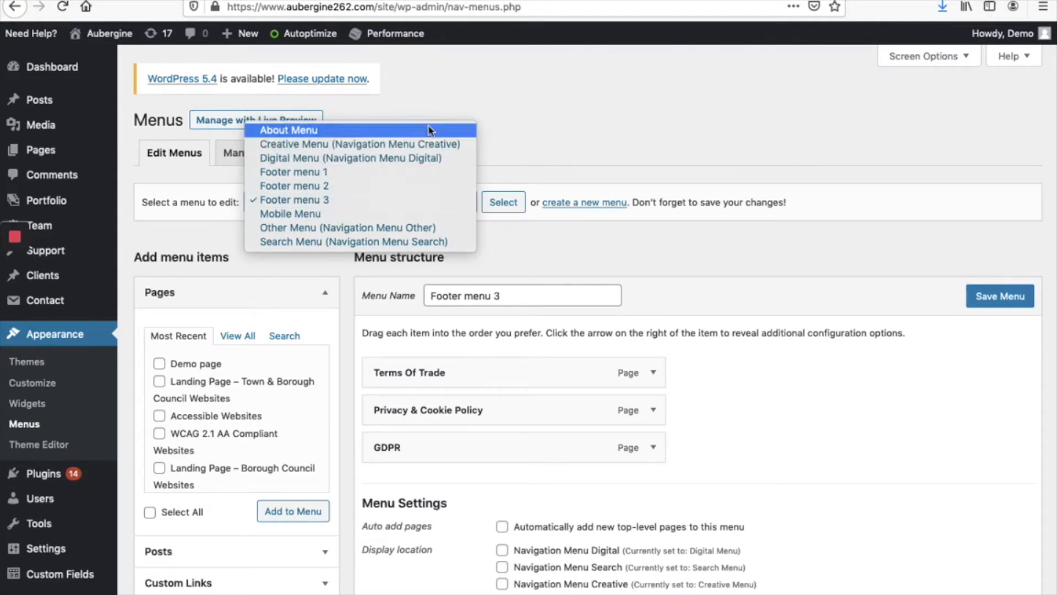
{"action": "left_click", "coordinate": [512, 151]}
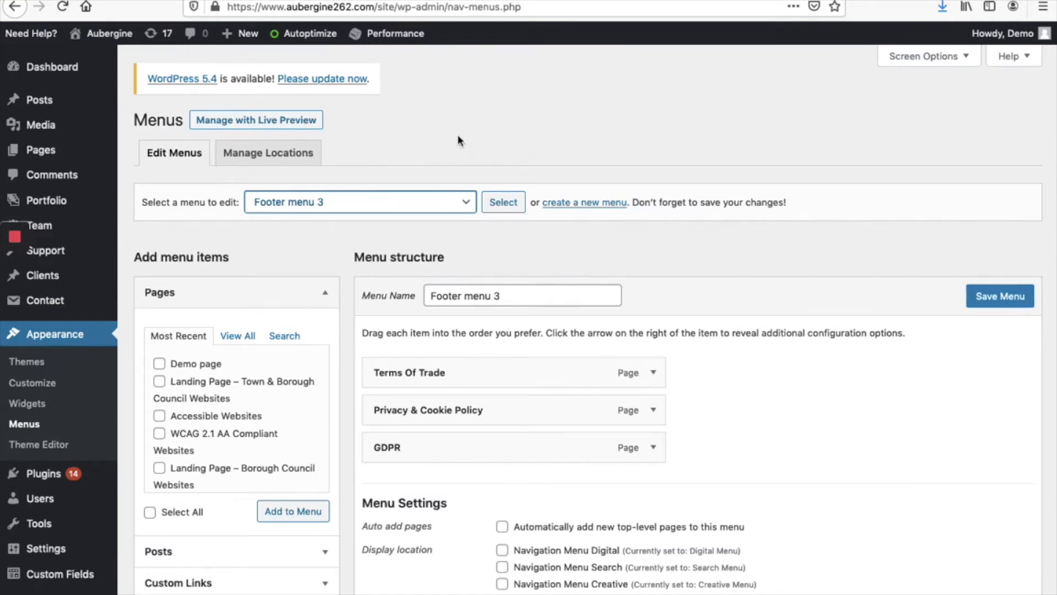
- Examine the navigation menu and footer menus on the live Aubergine home page
{"action": "left_click", "coordinate": [419, 1]}
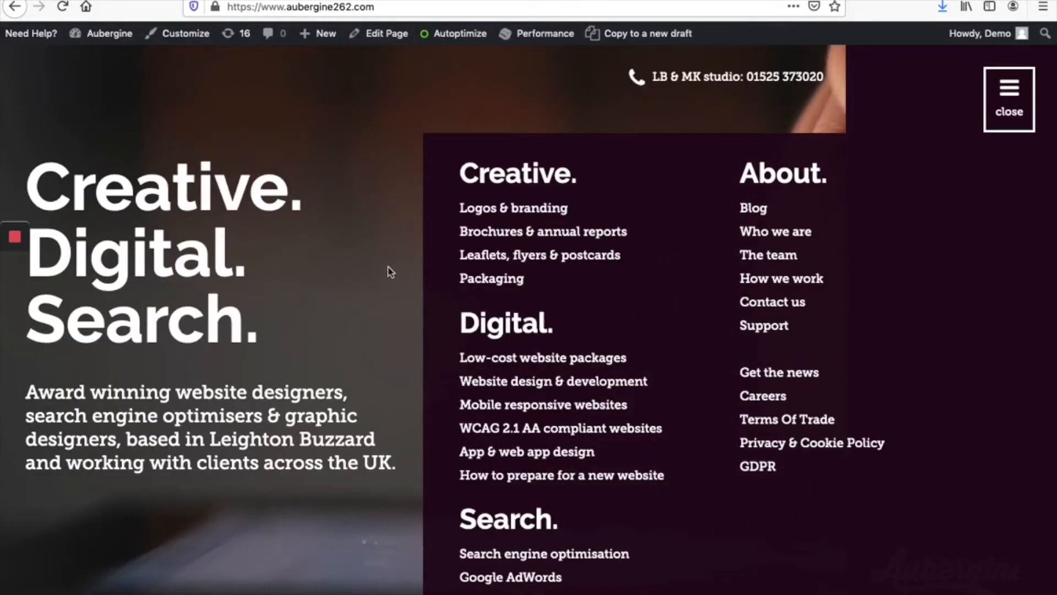
{"action": "scroll", "coordinate": [391, 278], "scroll_direction": "down", "scroll_amount": 5}
{"action": "scroll", "coordinate": [391, 280], "scroll_direction": "down", "scroll_amount": 15}
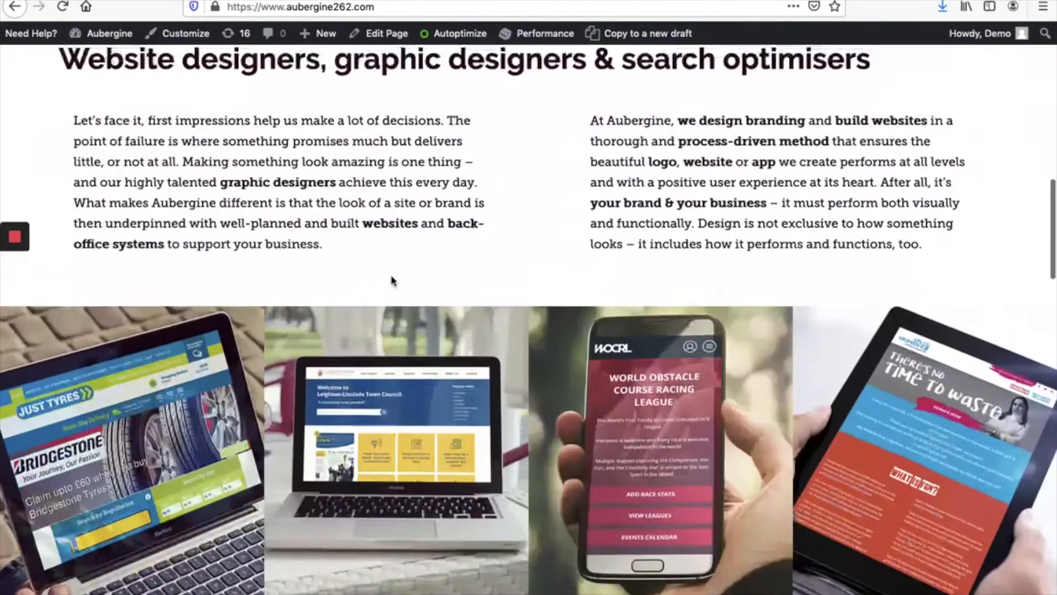
{"action": "scroll", "coordinate": [391, 279], "scroll_direction": "down", "scroll_amount": 15}
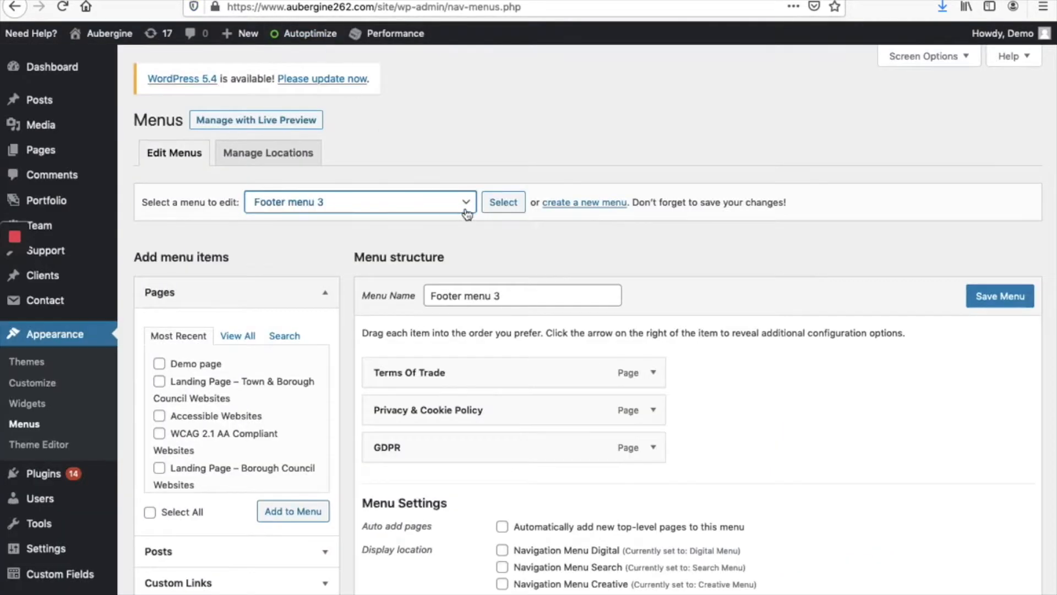
- Load Footer menu 3 for editing in the WordPress menu editor
{"action": "left_click", "coordinate": [467, 214]}
{"action": "left_click", "coordinate": [377, 213]}
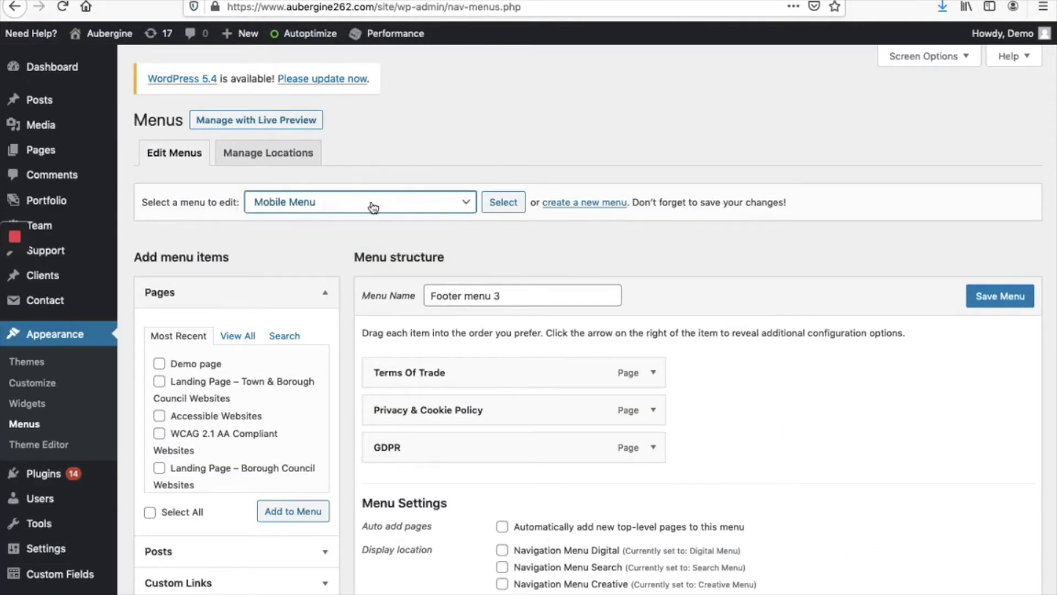
{"action": "left_click", "coordinate": [472, 203]}
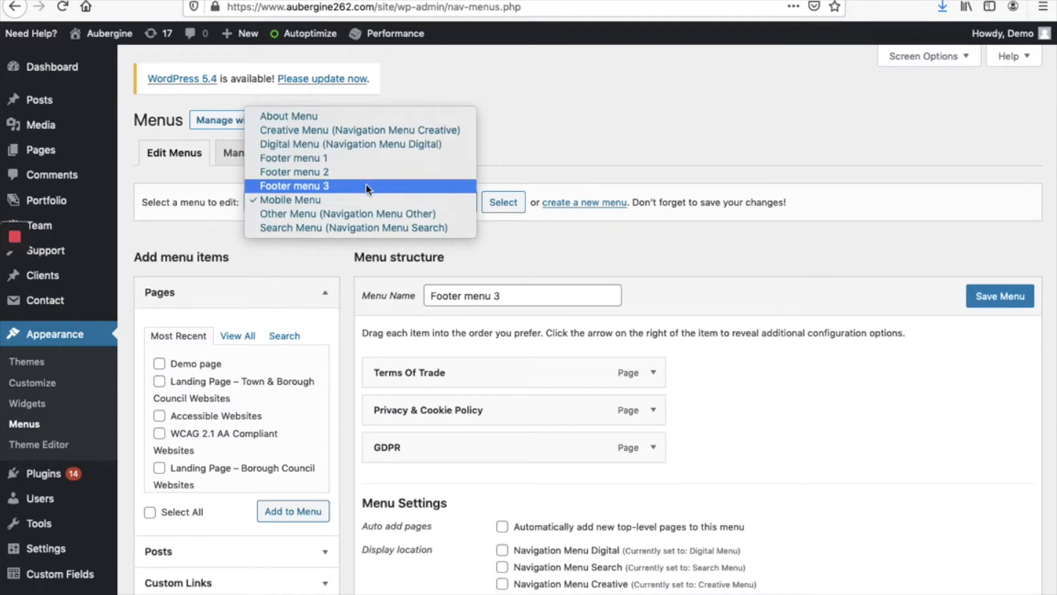
{"action": "left_click", "coordinate": [365, 186]}
{"action": "left_click", "coordinate": [489, 208]}
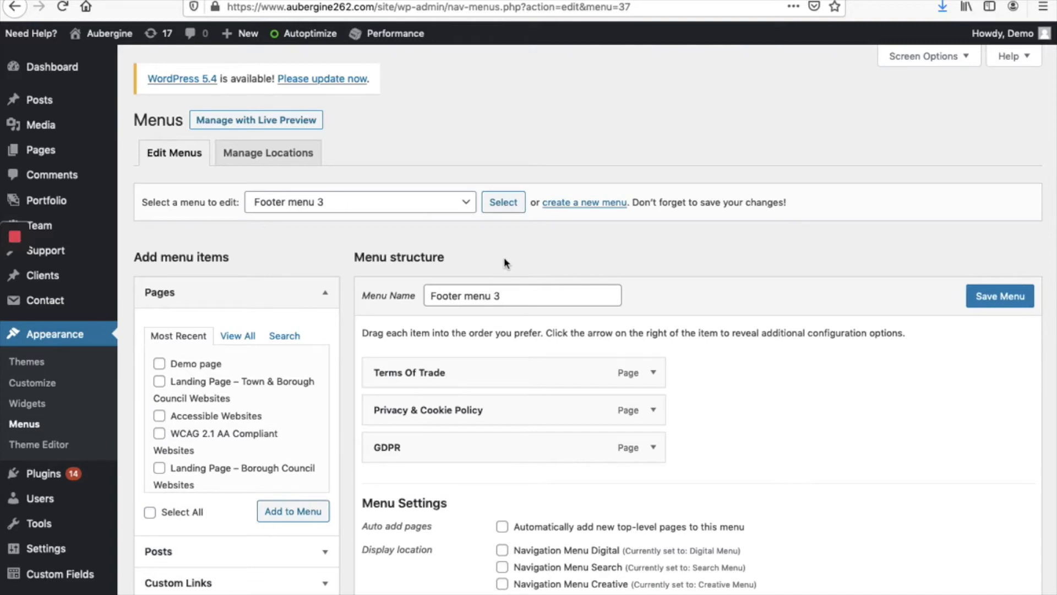
- Replace the GDPR item in Footer menu 3 with Demo page and save the menu
{"action": "left_click", "coordinate": [654, 448]}
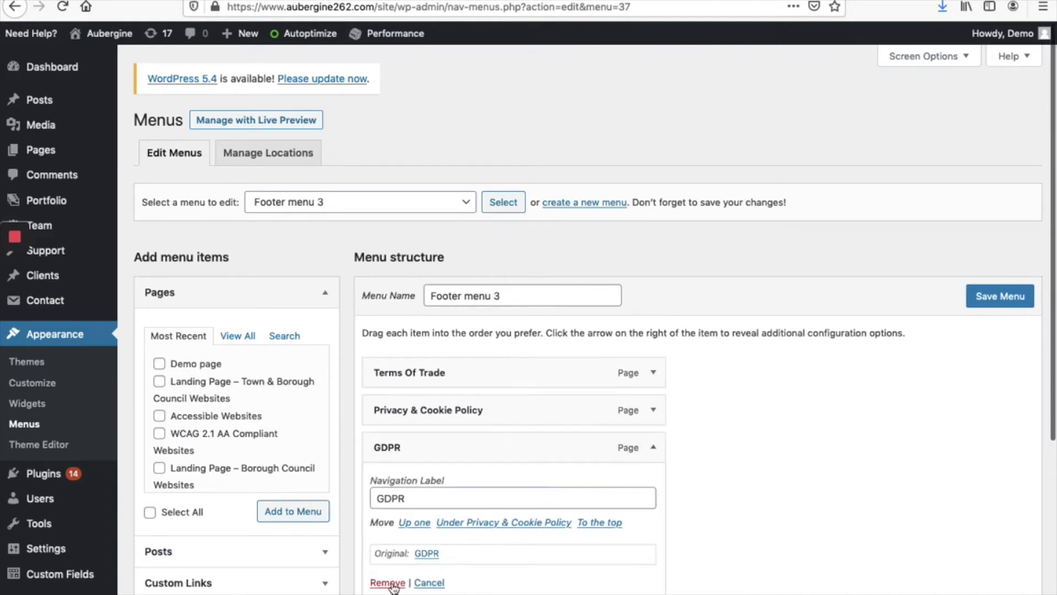
{"action": "left_click", "coordinate": [388, 582]}
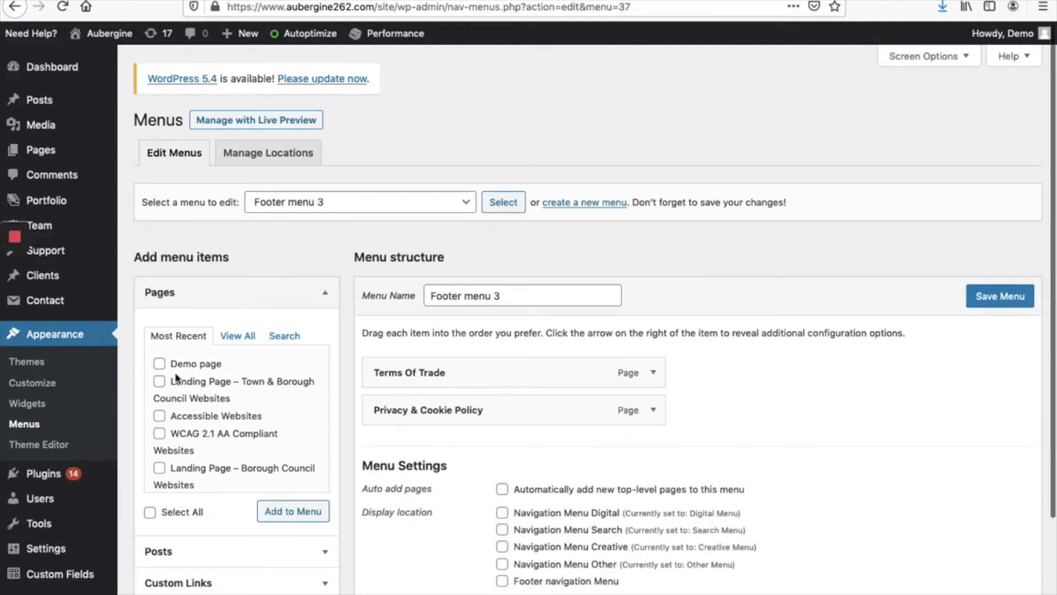
{"action": "left_click", "coordinate": [160, 364]}
{"action": "left_click", "coordinate": [294, 511]}
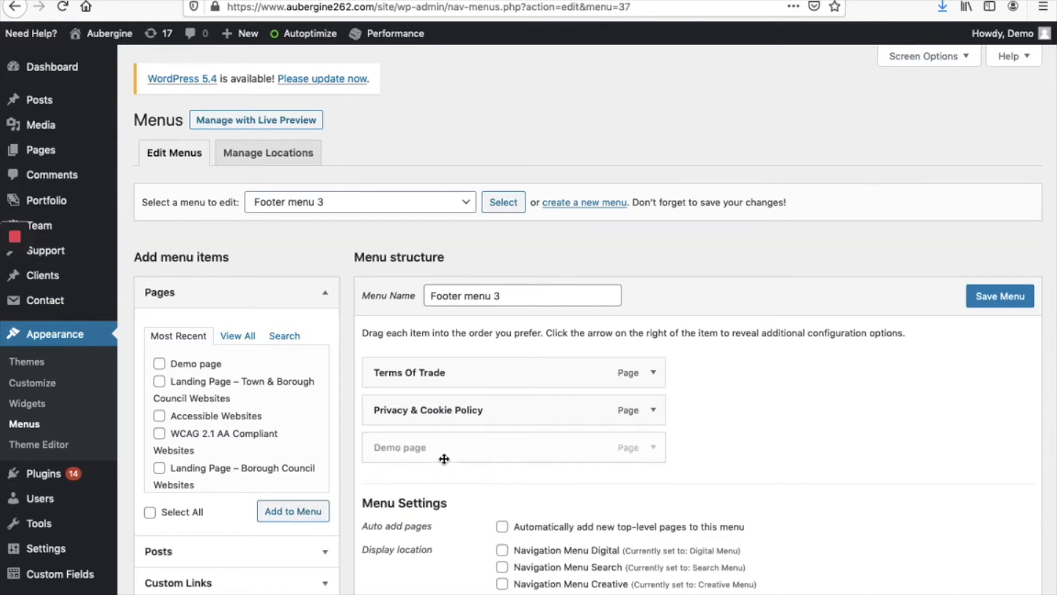
{"action": "left_click", "coordinate": [993, 301]}
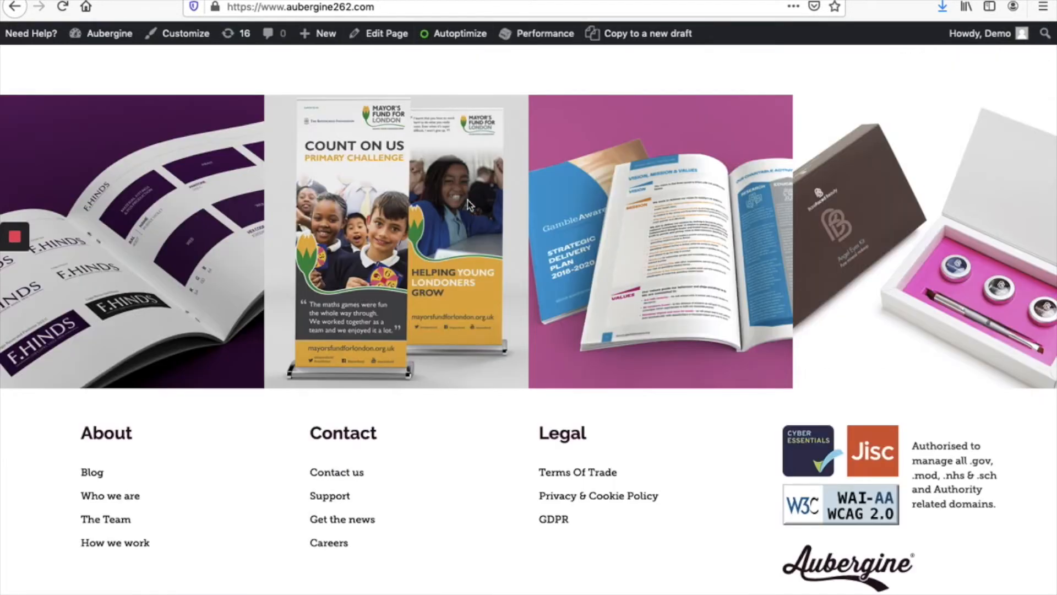
- Reload the live home page and check the Legal links in its footer
{"action": "left_click", "coordinate": [490, 7]}
{"action": "key", "text": "Escape"}
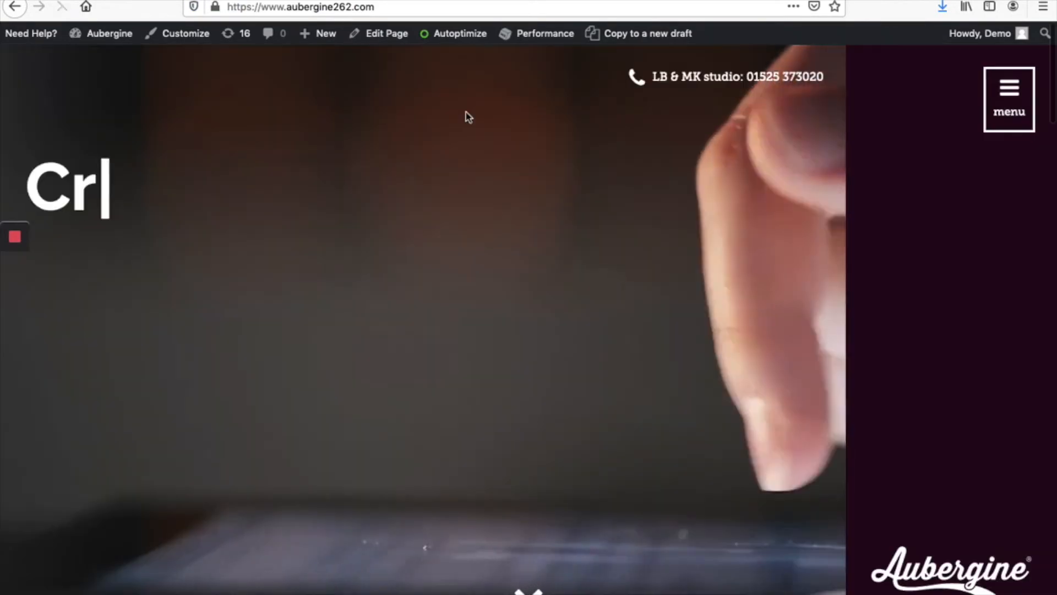
{"action": "scroll", "coordinate": [512, 354], "scroll_direction": "down", "scroll_amount": 10}
{"action": "scroll", "coordinate": [514, 357], "scroll_direction": "down", "scroll_amount": 15}
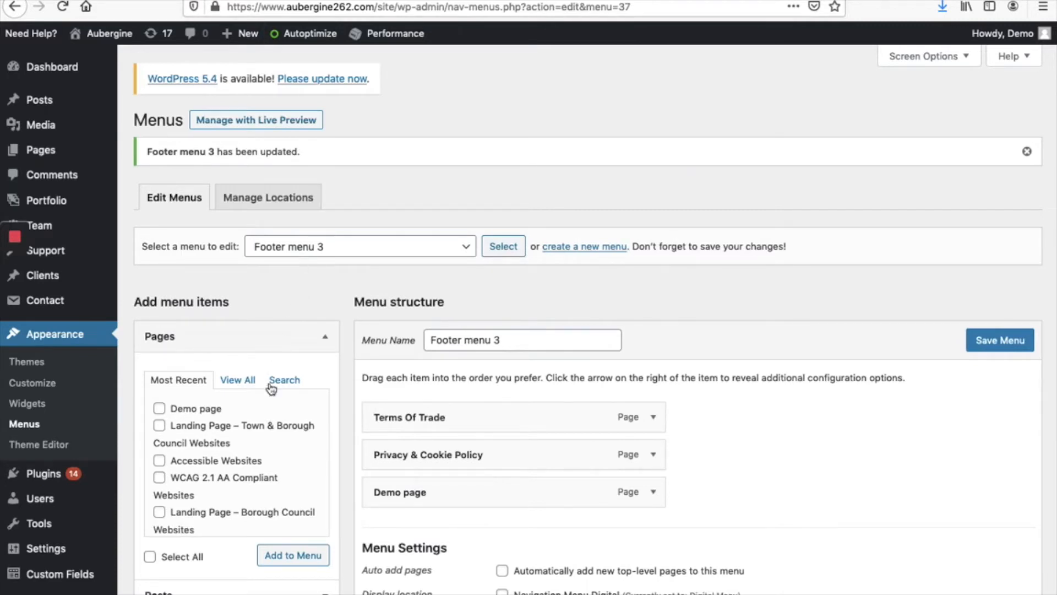
- Review the pages, posts, custom links and categories that can be added to the menu
{"action": "scroll", "coordinate": [273, 431], "scroll_direction": "down", "scroll_amount": 2}
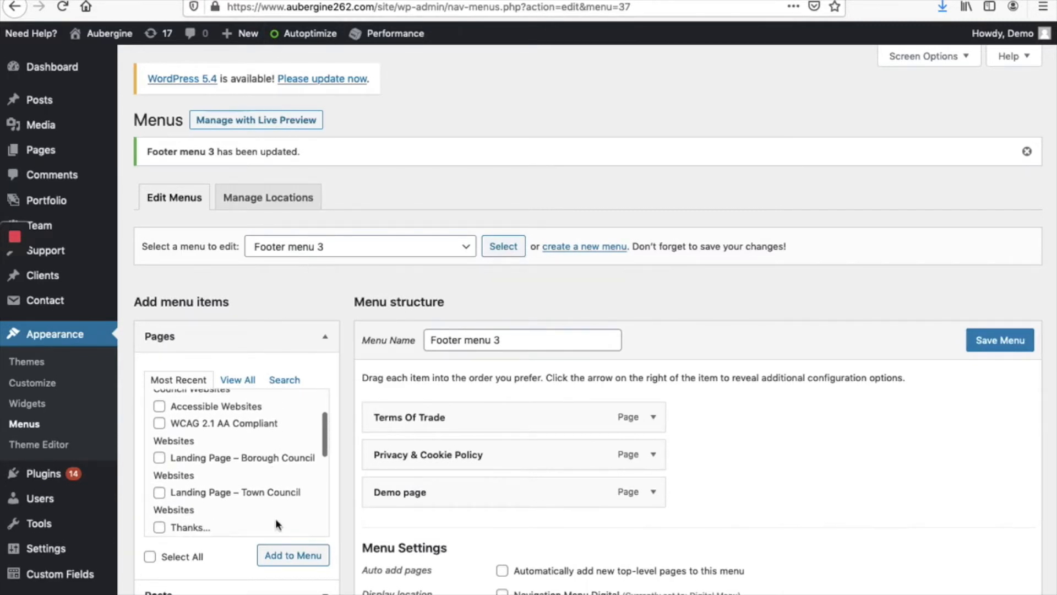
{"action": "scroll", "coordinate": [279, 524], "scroll_direction": "down", "scroll_amount": 2}
{"action": "scroll", "coordinate": [278, 524], "scroll_direction": "down", "scroll_amount": 3}
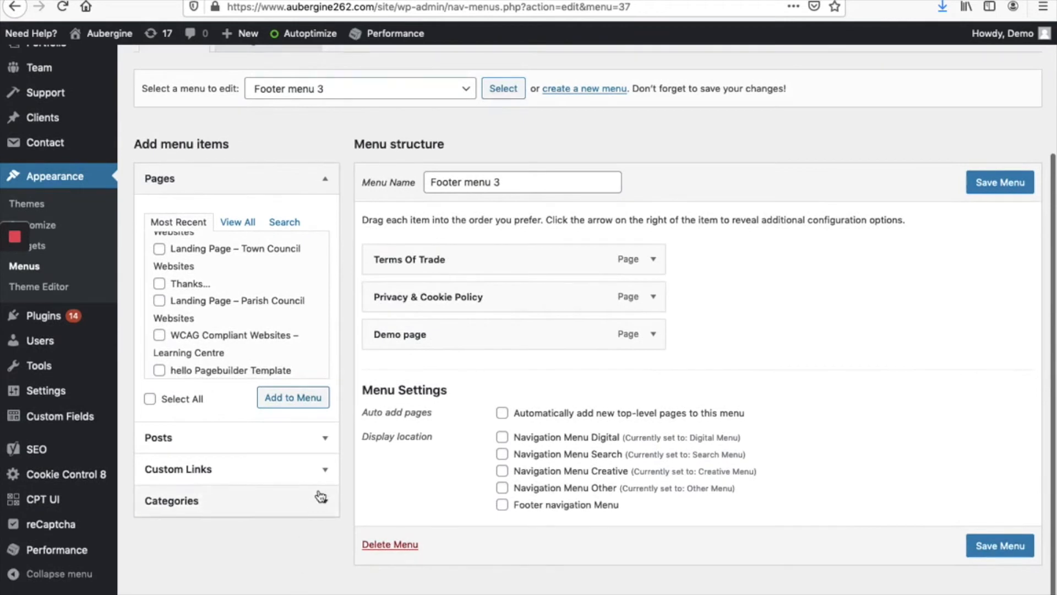
{"action": "left_click", "coordinate": [324, 440]}
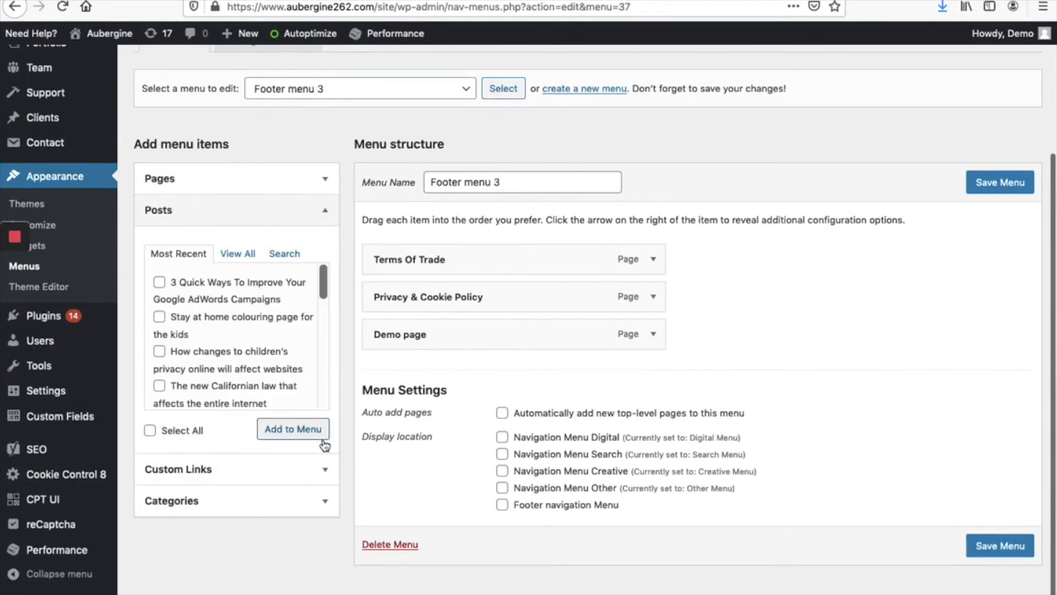
{"action": "left_click", "coordinate": [322, 469]}
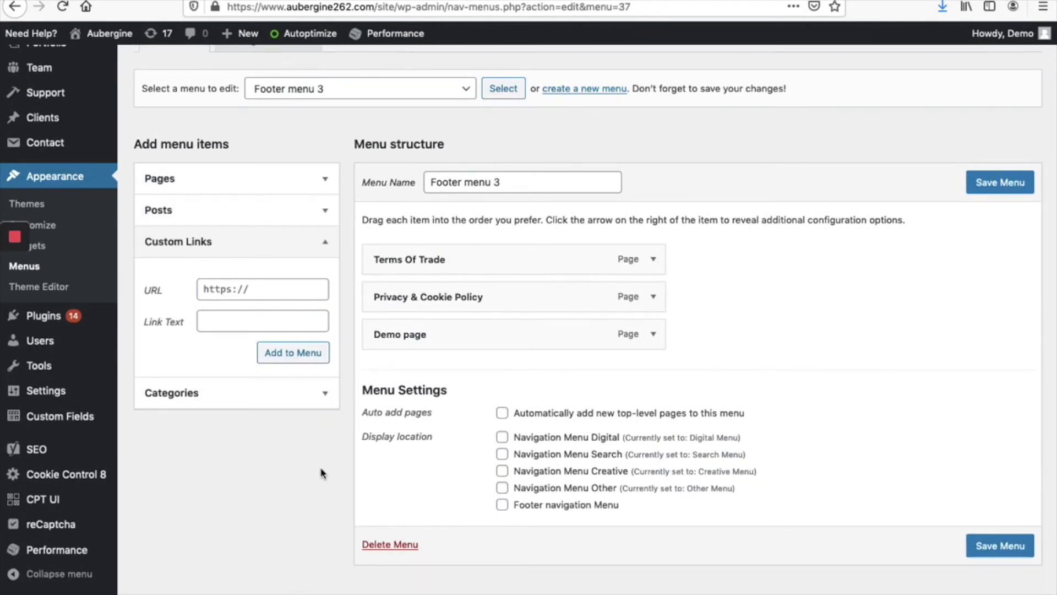
{"action": "left_click", "coordinate": [325, 394]}
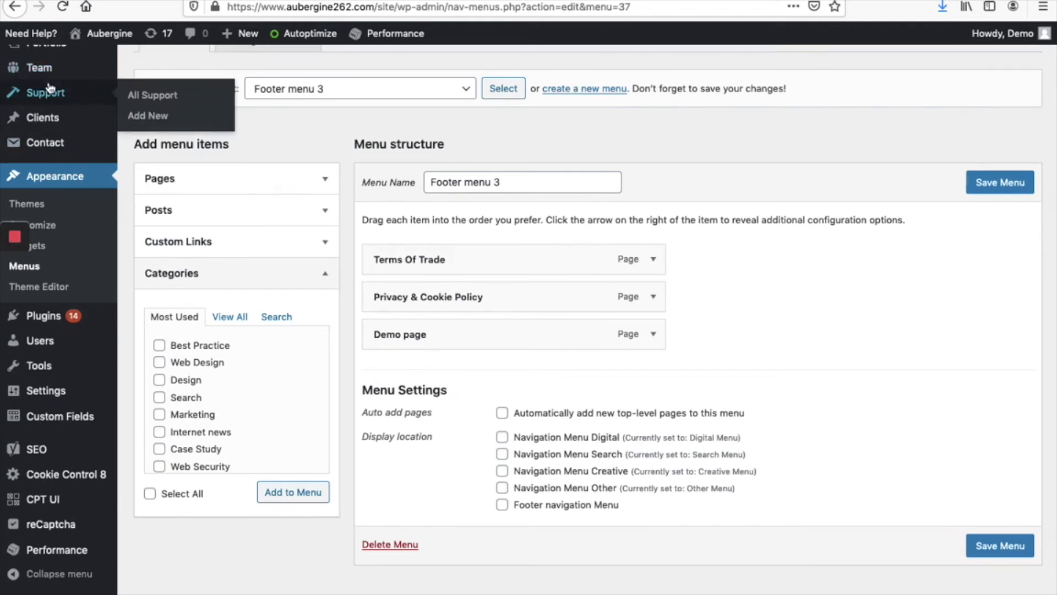
{"action": "scroll", "coordinate": [25, 88], "scroll_direction": "up", "scroll_amount": 2}
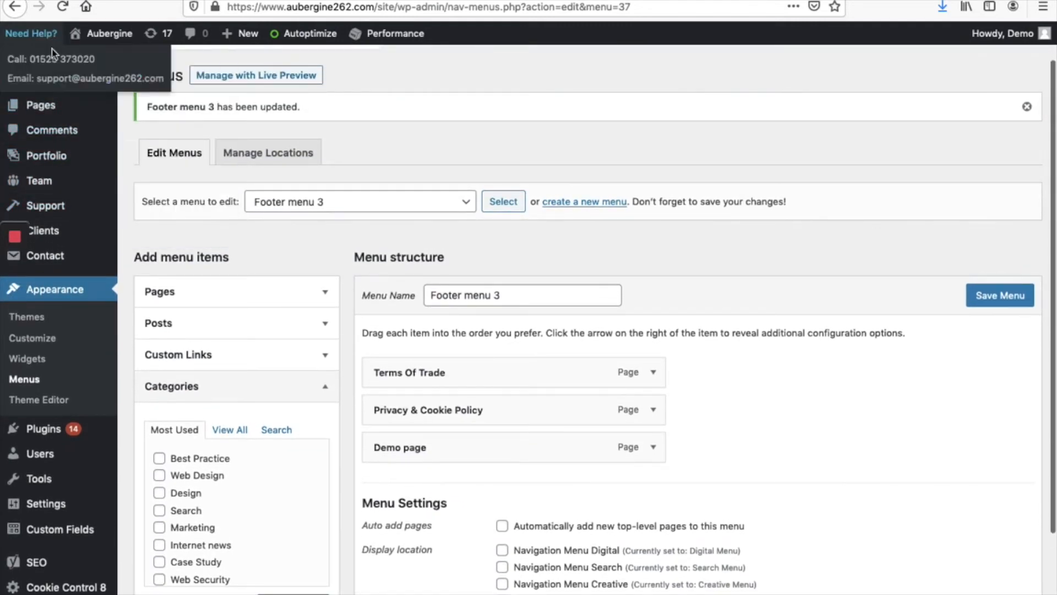
{"action": "mouse_move", "coordinate": [93, 165]}
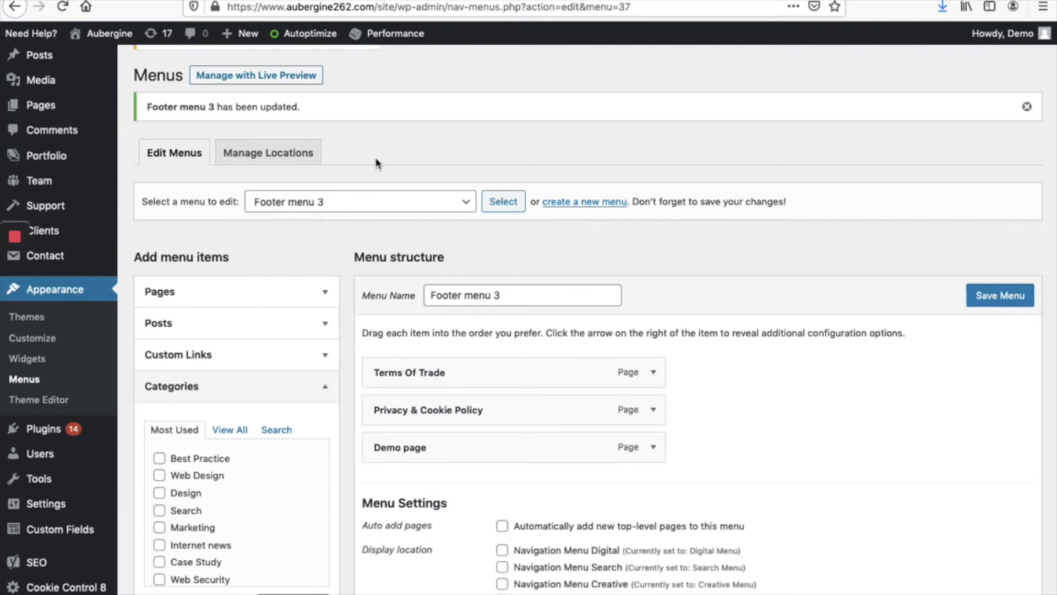
- Change the Demo page item's navigation label to "My menu page" and save the menu
{"action": "scroll", "coordinate": [457, 320], "scroll_direction": "down", "scroll_amount": 2}
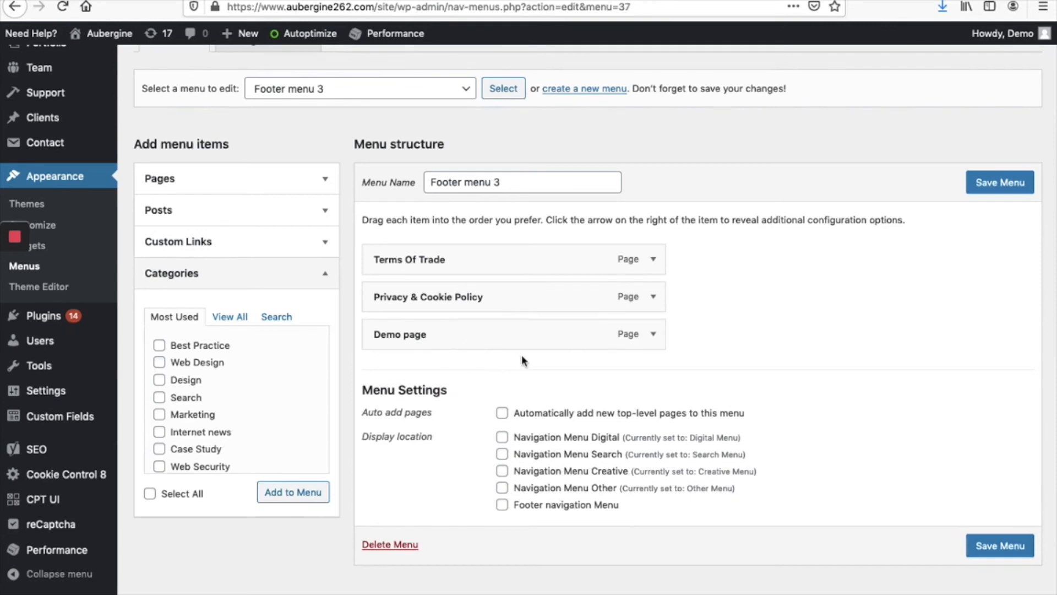
{"action": "left_click", "coordinate": [654, 335]}
{"action": "left_click_drag", "start_coordinate": [433, 385], "coordinate": [372, 383]}
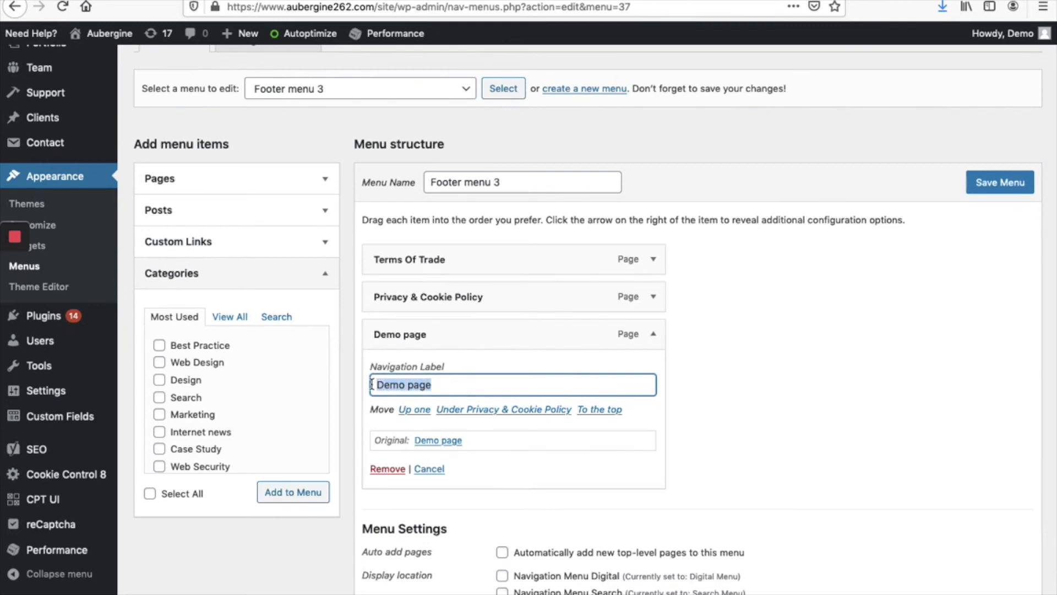
{"action": "type", "text": "My menu page"}
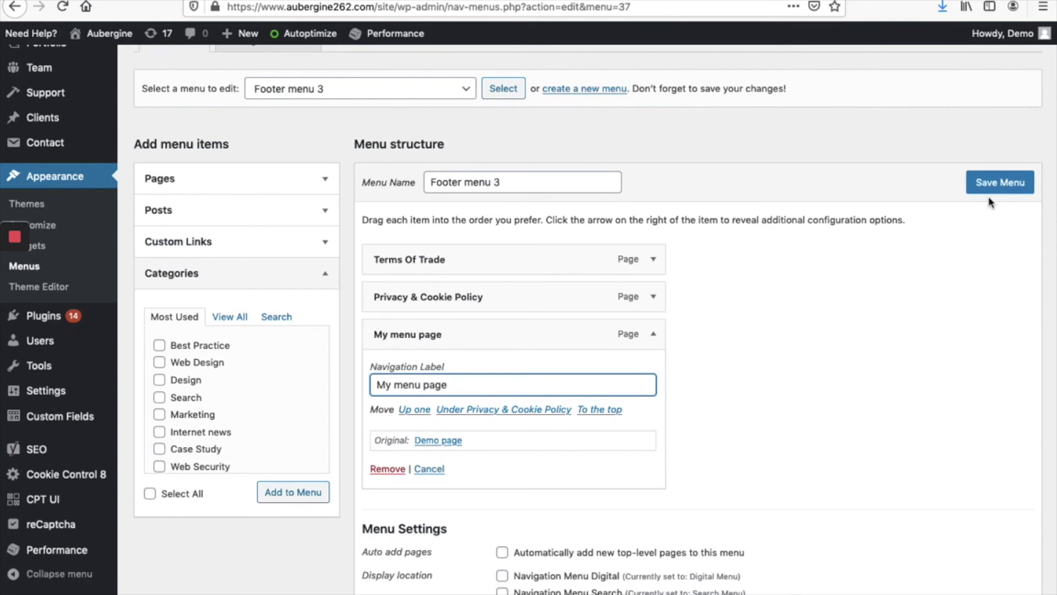
{"action": "left_click", "coordinate": [1002, 184]}
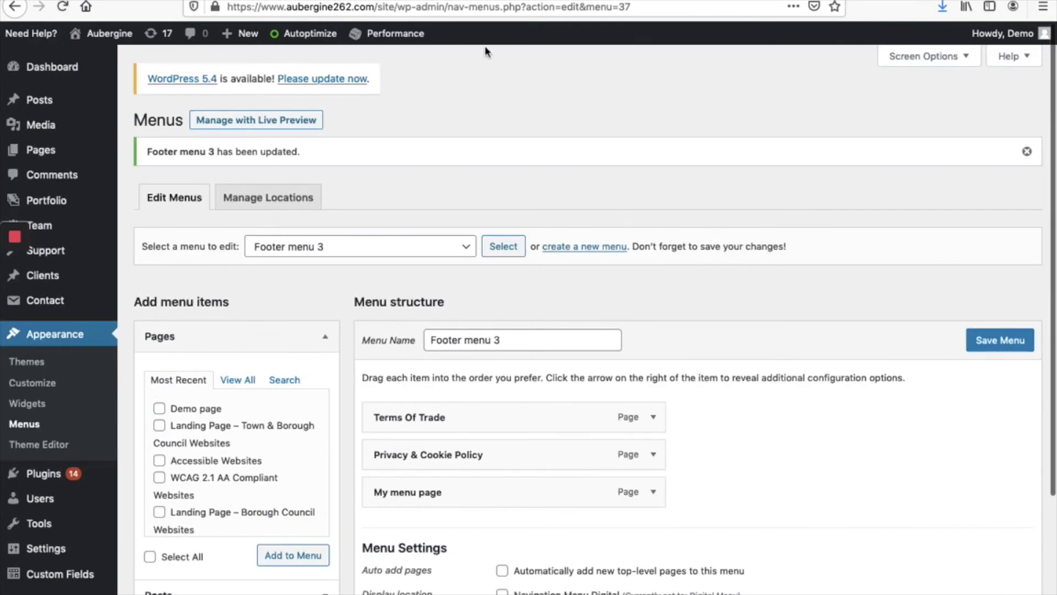
- Refresh the live site and check the renamed item in the footer's Legal column
{"action": "left_click", "coordinate": [450, 1]}
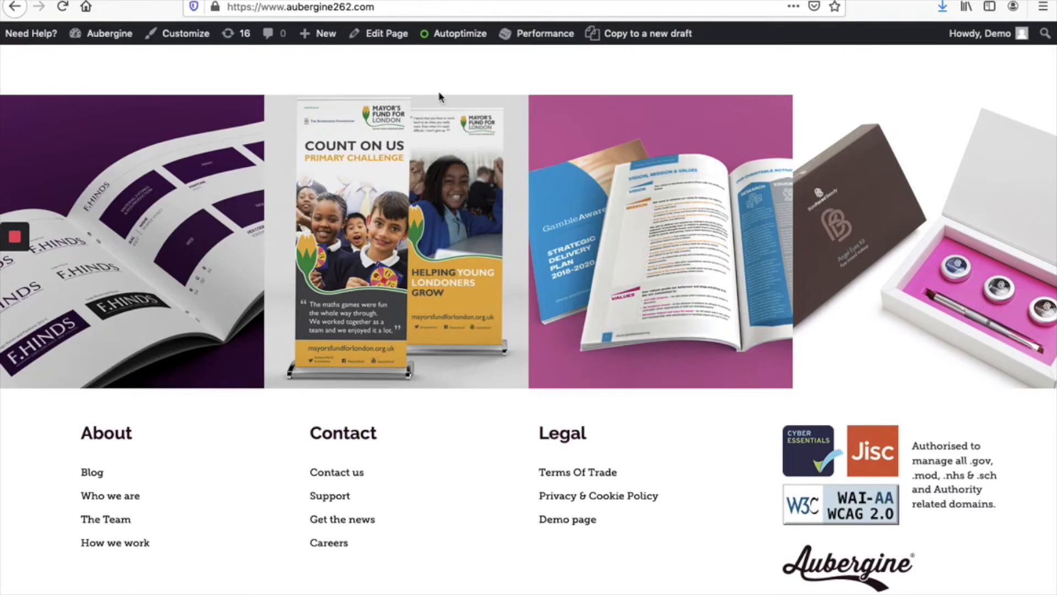
{"action": "left_click", "coordinate": [414, 6]}
{"action": "key", "text": "Return"}
{"action": "scroll", "coordinate": [440, 254], "scroll_direction": "down", "scroll_amount": 20}
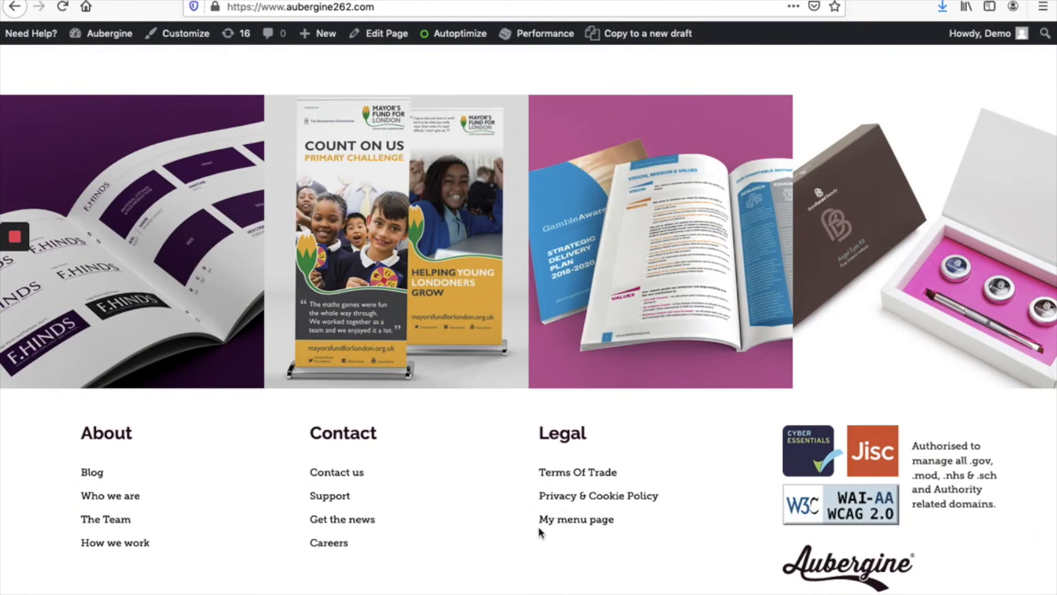
- Move My menu page above Privacy & Cookie Policy in Footer menu 3 and save the menu
{"action": "left_click", "coordinate": [291, 1]}
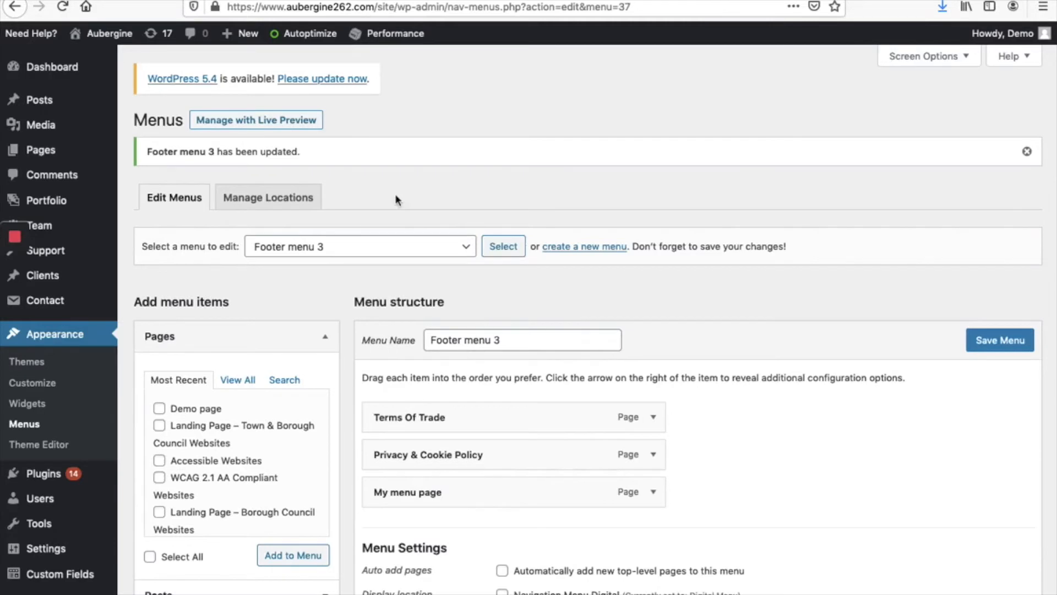
{"action": "left_click_drag", "start_coordinate": [432, 493], "coordinate": [380, 461]}
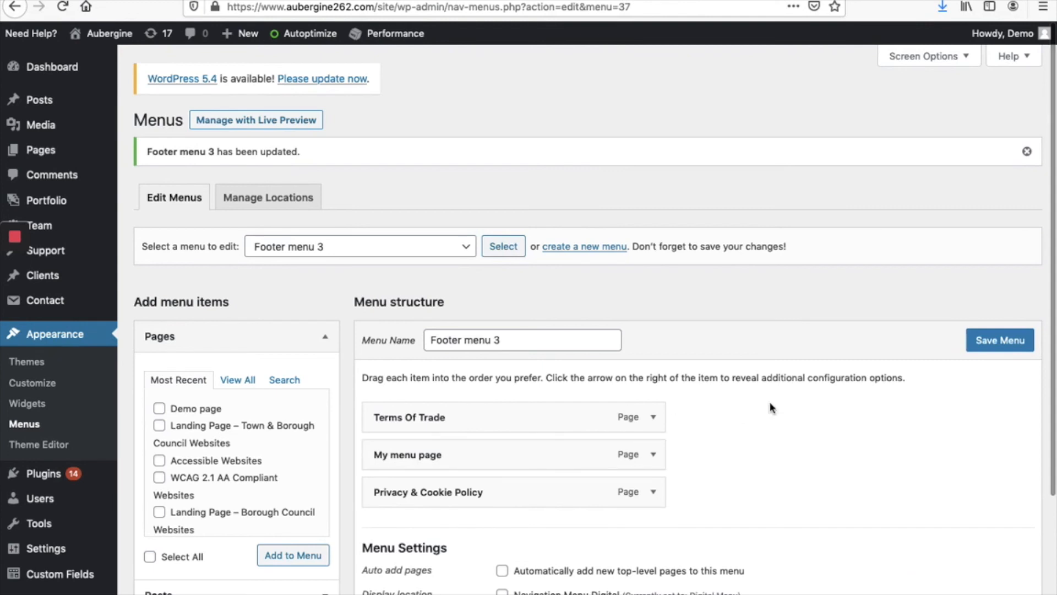
{"action": "mouse_move", "coordinate": [386, 453]}
{"action": "left_mouse_down"}
{"action": "mouse_move", "coordinate": [414, 453]}
{"action": "mouse_move", "coordinate": [380, 454]}
{"action": "left_mouse_up"}
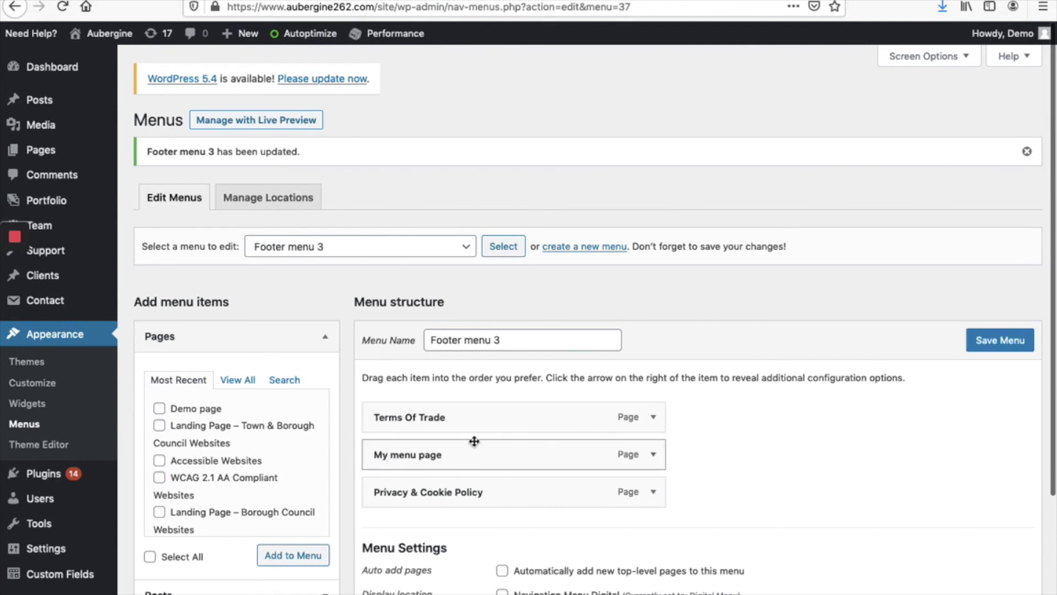
{"action": "left_click", "coordinate": [992, 345]}
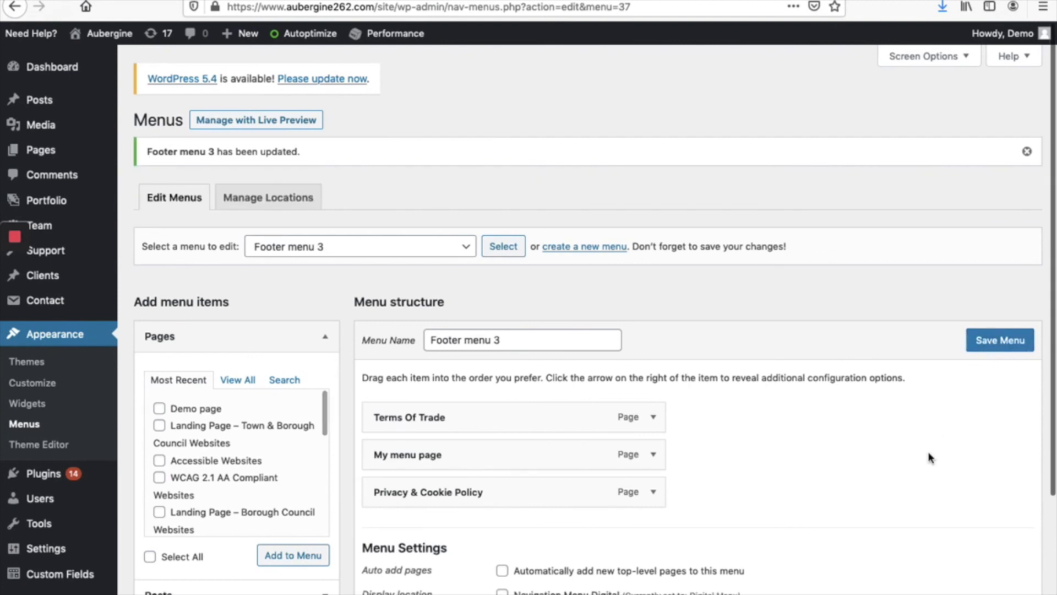